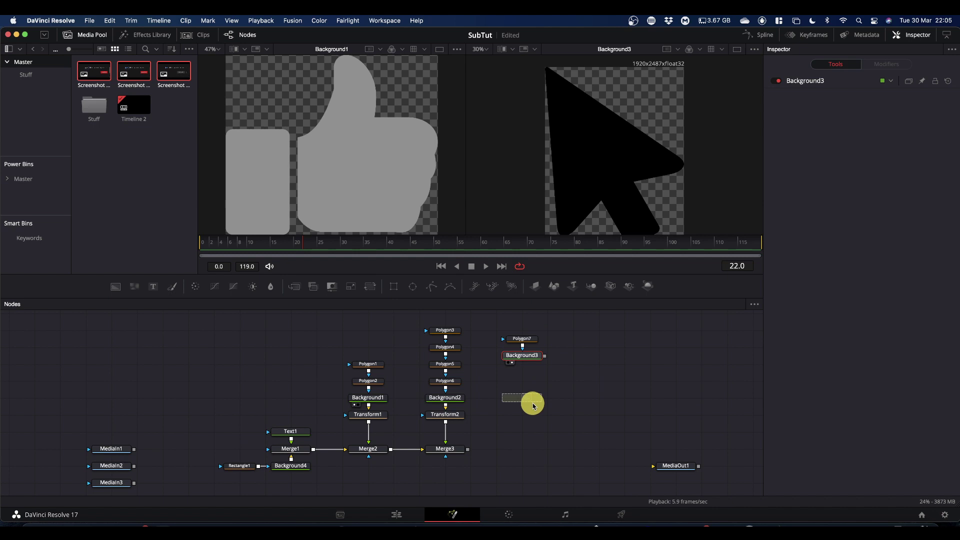
Add a second plain background below the cursor, merge the cursor's Background3 over it and set the new background's alpha to 0.0
drag(533, 404, 336, 146)
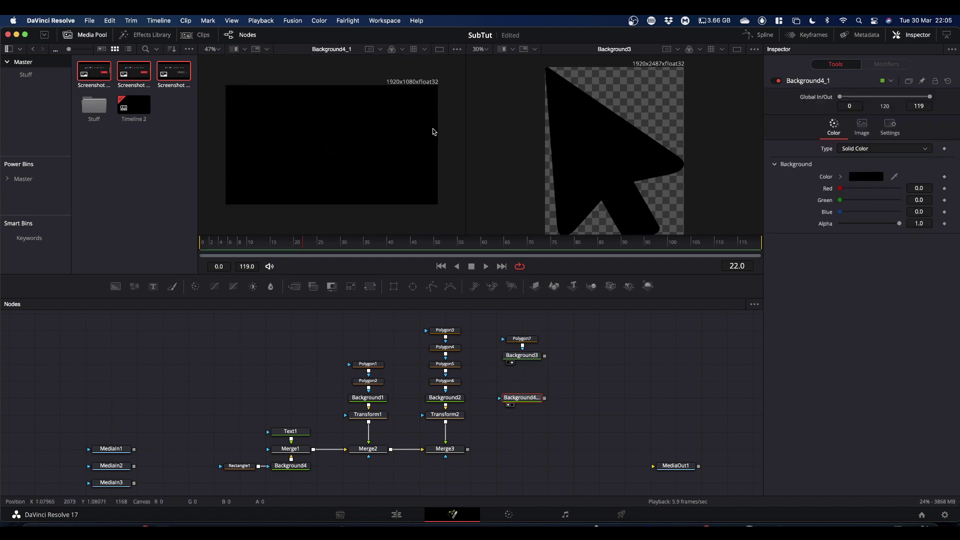
drag(545, 355, 391, 178)
click(526, 399)
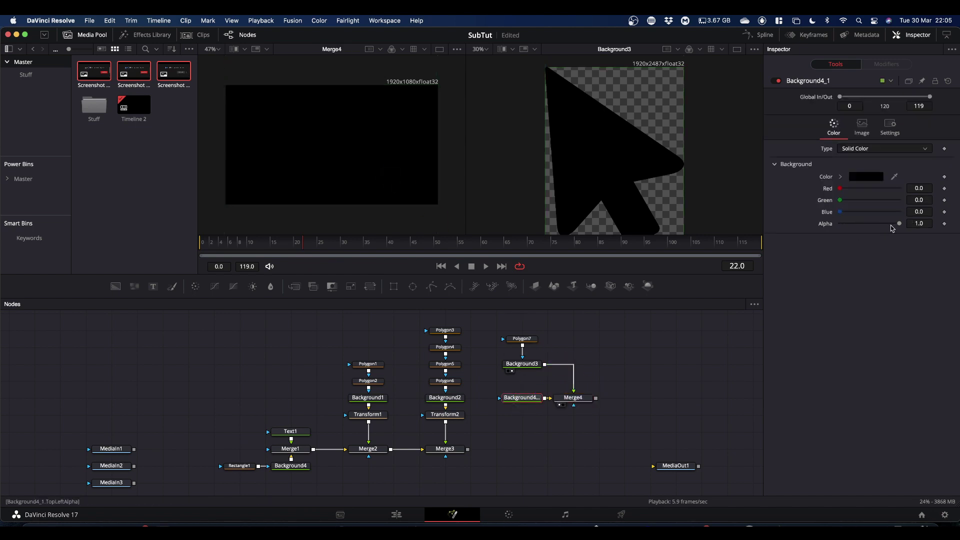
drag(899, 226, 791, 227)
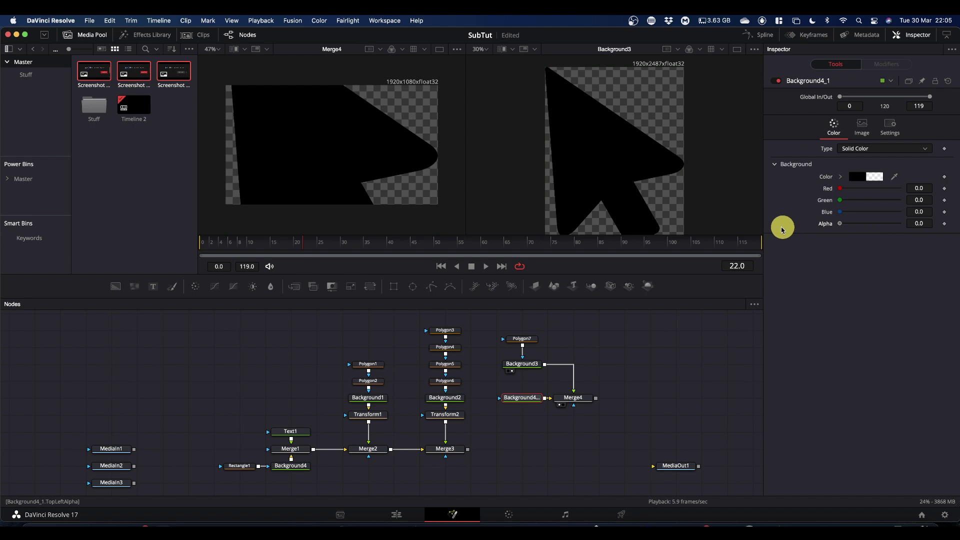
Set the cursor's size in Merge4 to 0.42 and move Merge4 with its transparent background level with Merge3
click(573, 399)
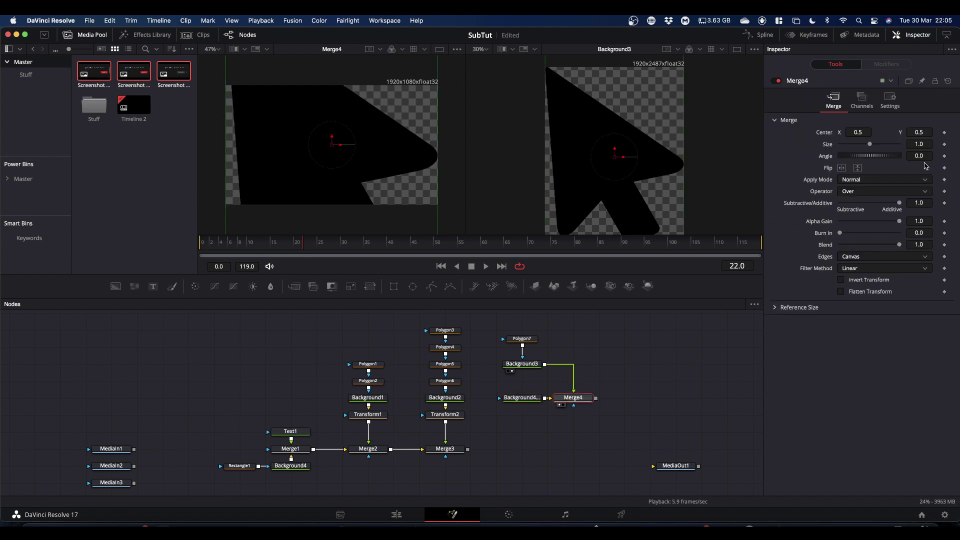
drag(870, 145, 854, 144)
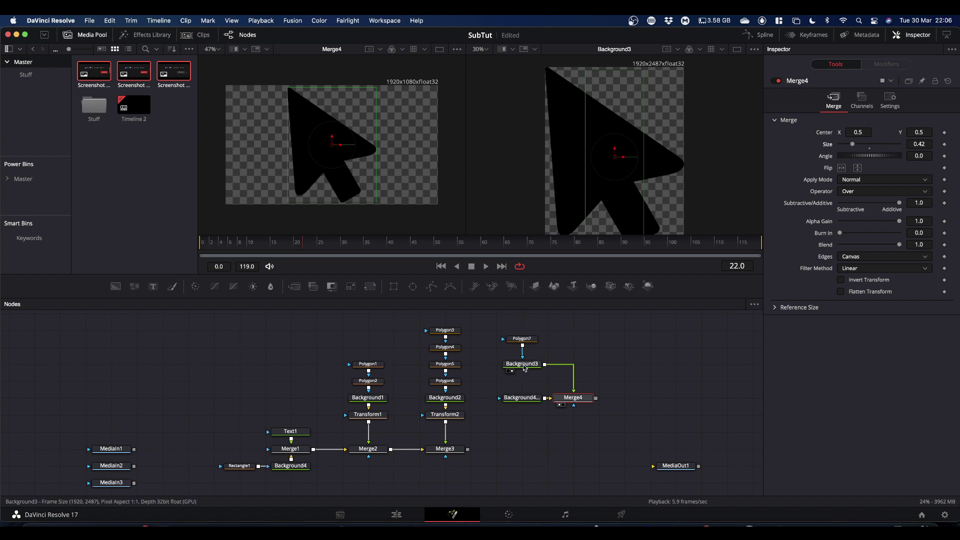
drag(503, 387, 592, 455)
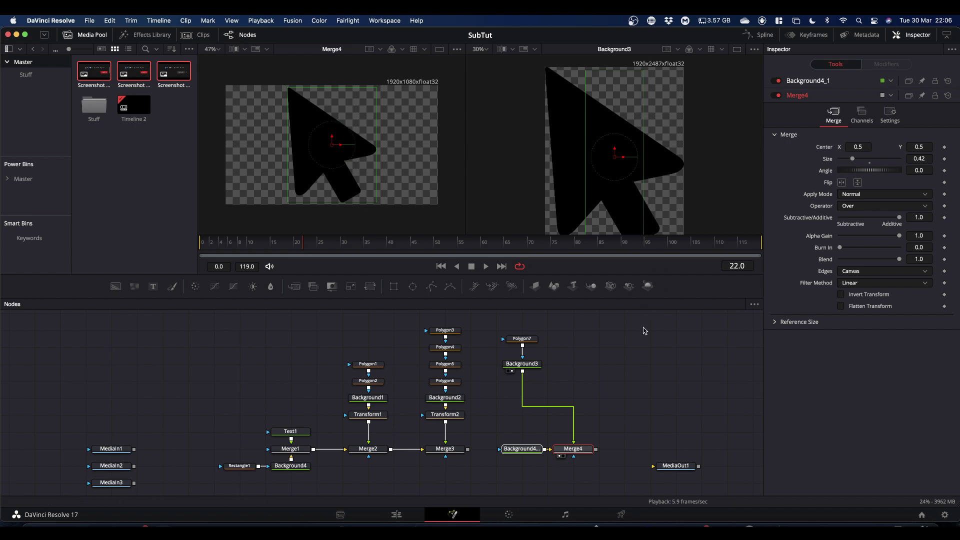
drag(516, 321, 545, 395)
key(super+c)
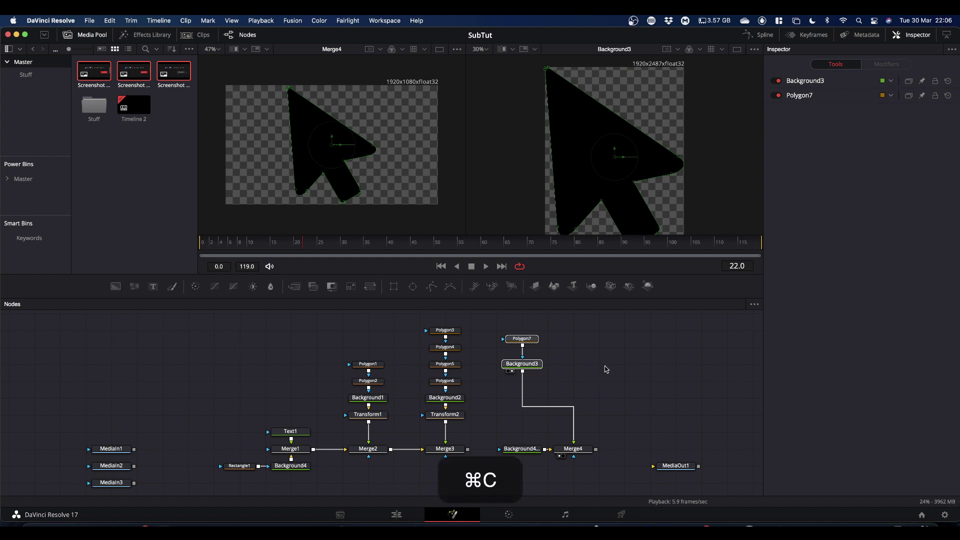
click(606, 369)
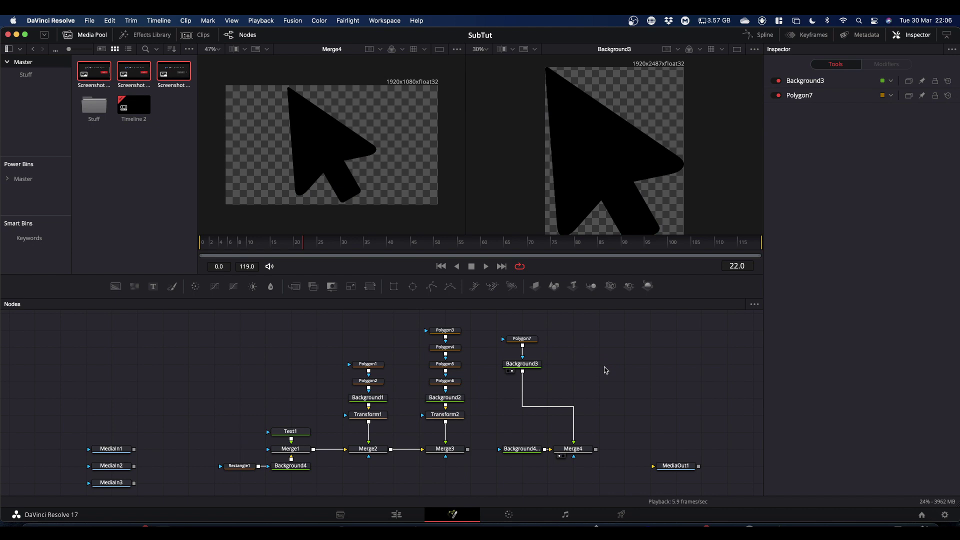
Paste an instance of the cursor mask Polygon7 beside the original and align the two nodes
click(523, 339)
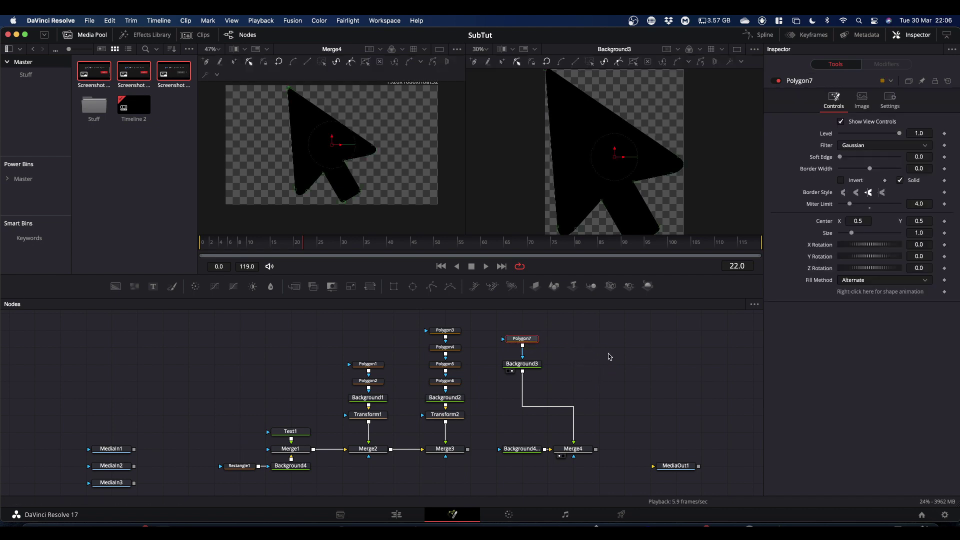
key(super+c)
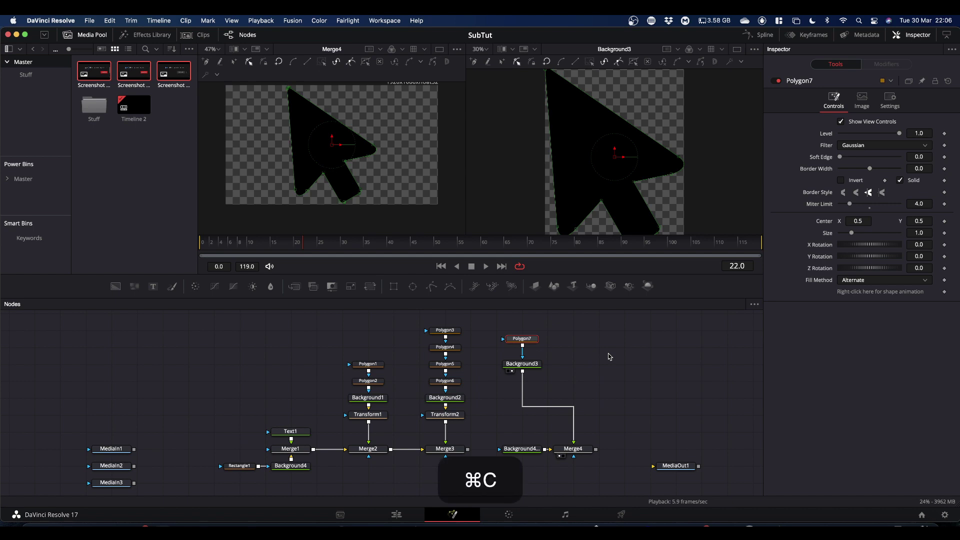
click(609, 353)
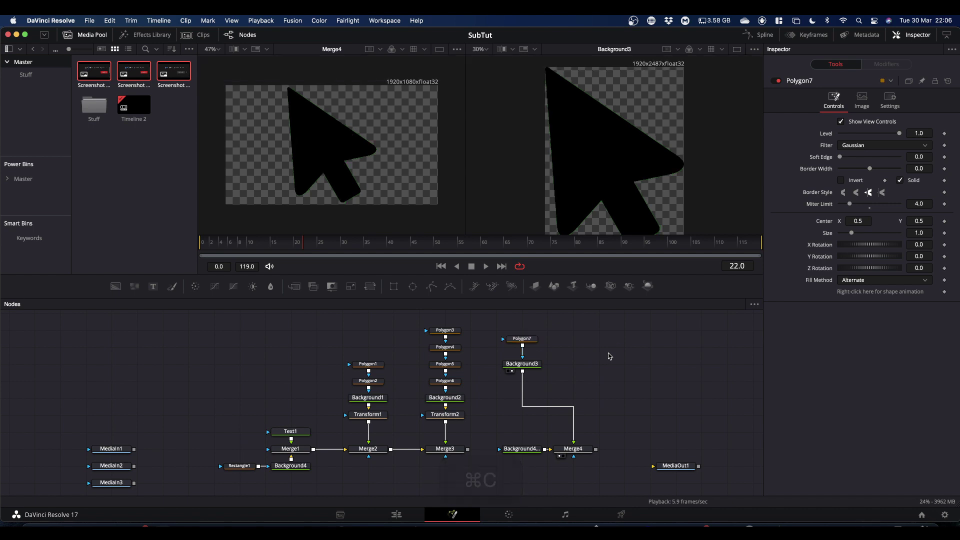
key(shift+super+v)
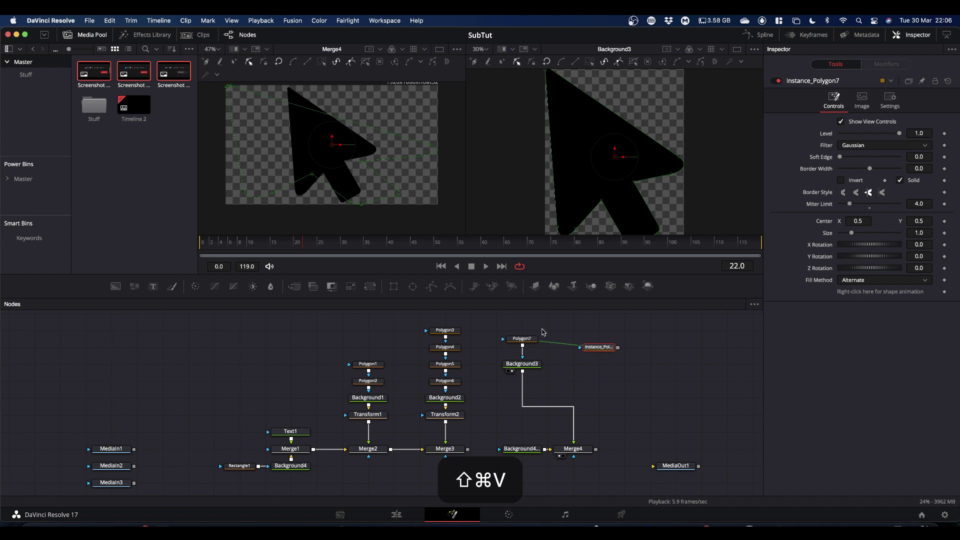
drag(602, 347, 600, 345)
drag(533, 339, 534, 345)
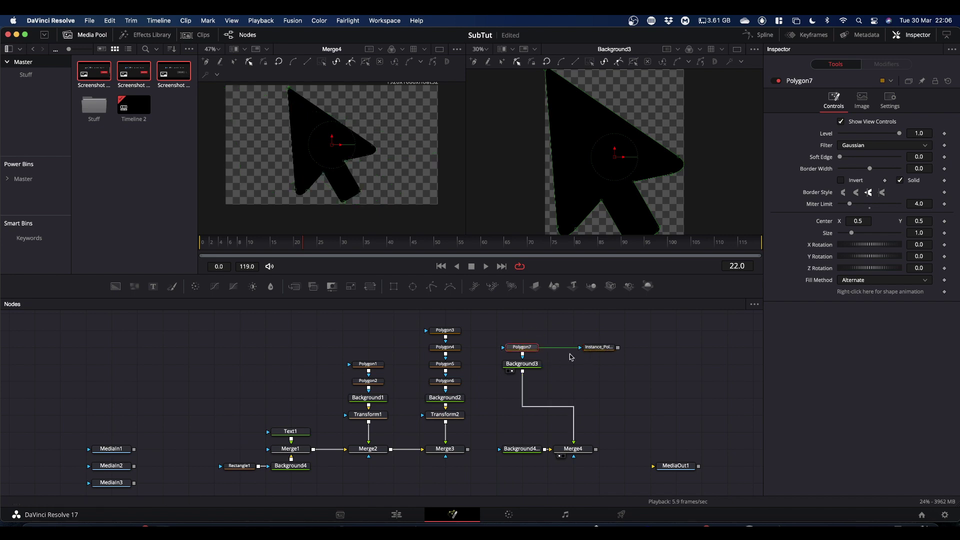
click(604, 348)
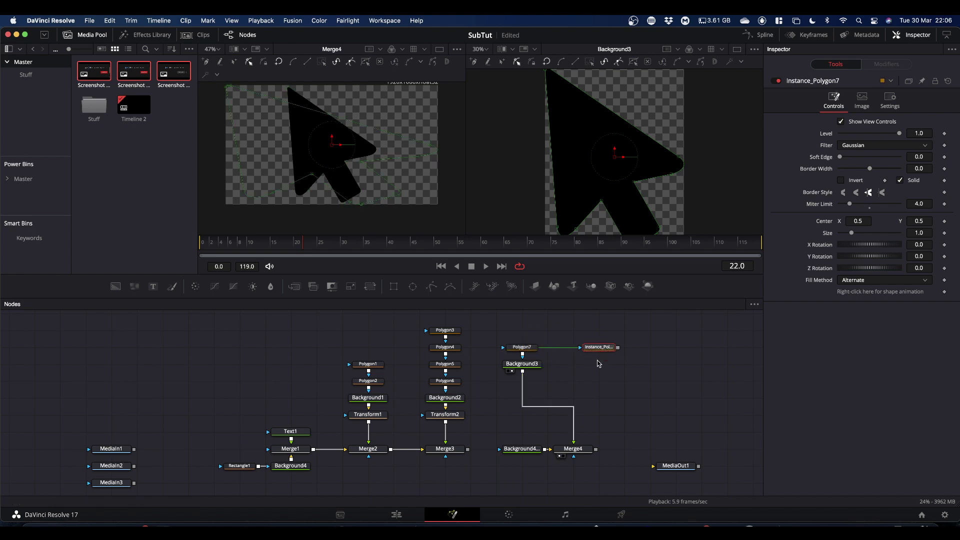
Paste a copy of Background3 below the instanced polygon and set the copy's color to white
click(532, 365)
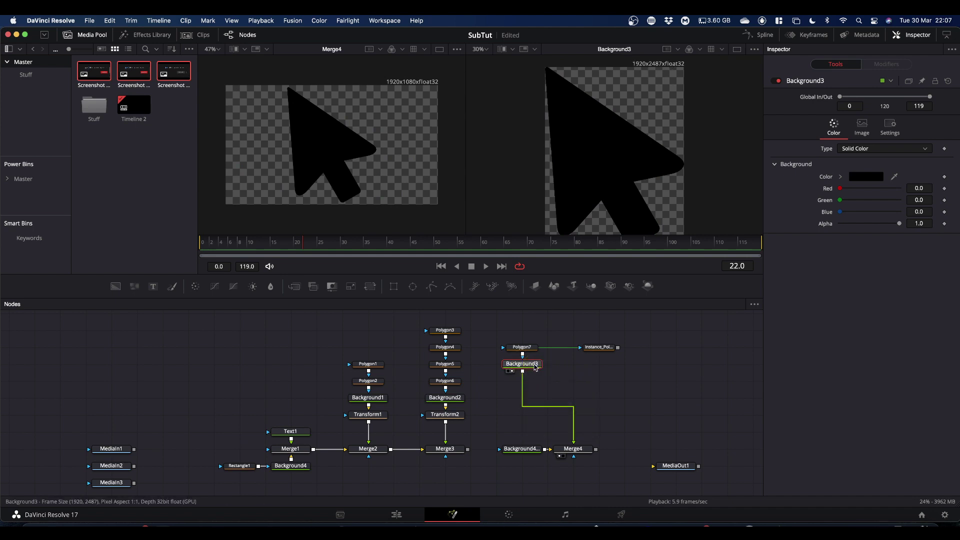
key(super+c)
click(599, 367)
key(super+v)
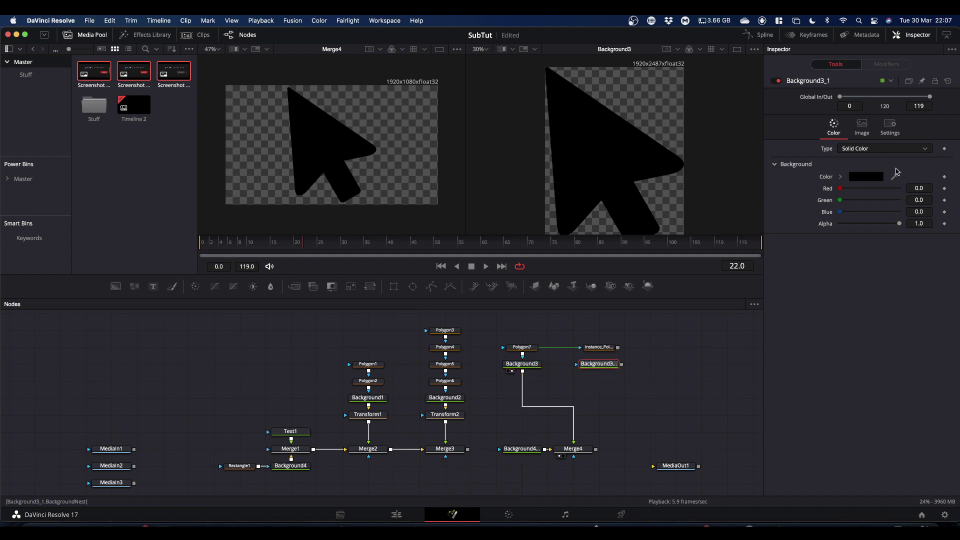
click(840, 178)
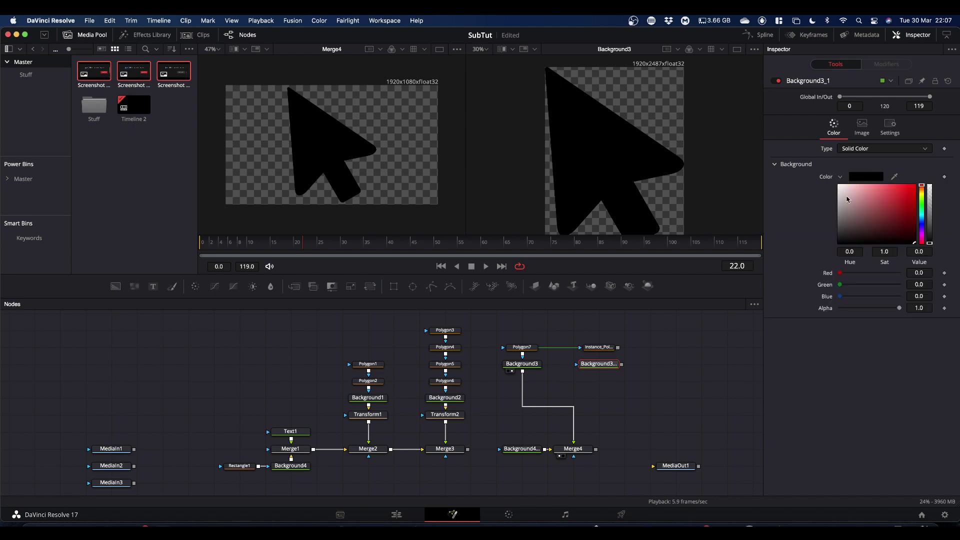
drag(890, 236, 793, 140)
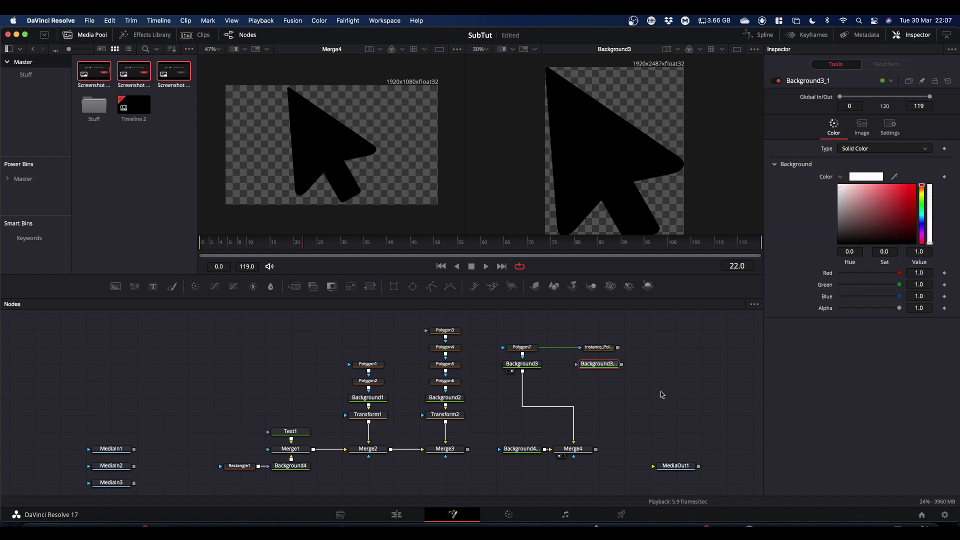
Mask the white background with the instanced polygon, and merge it over Background3 with the result shown in the second viewer
drag(618, 347, 577, 366)
drag(601, 367, 616, 181)
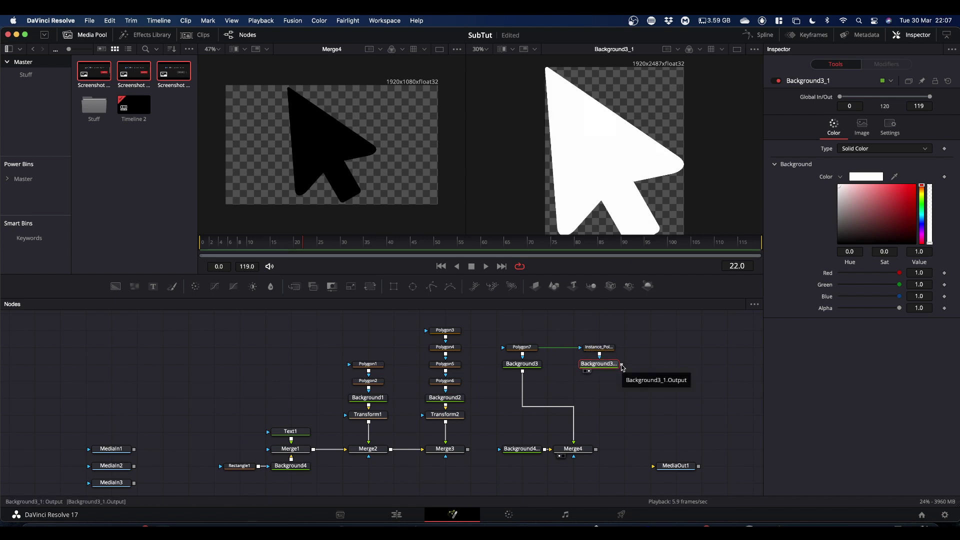
drag(622, 367, 523, 373)
drag(642, 365, 690, 163)
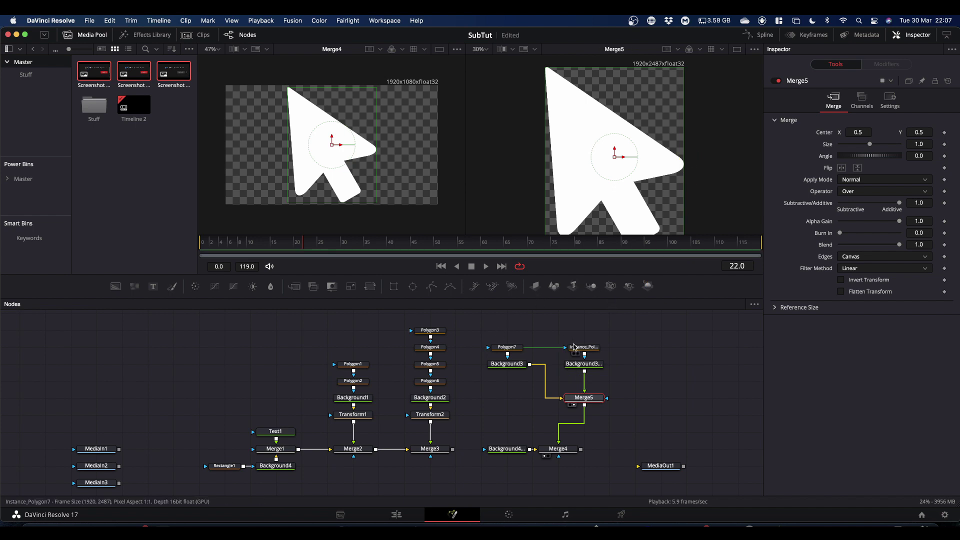
Deinstance the Solid setting of the instanced polygon and disable Solid
click(583, 350)
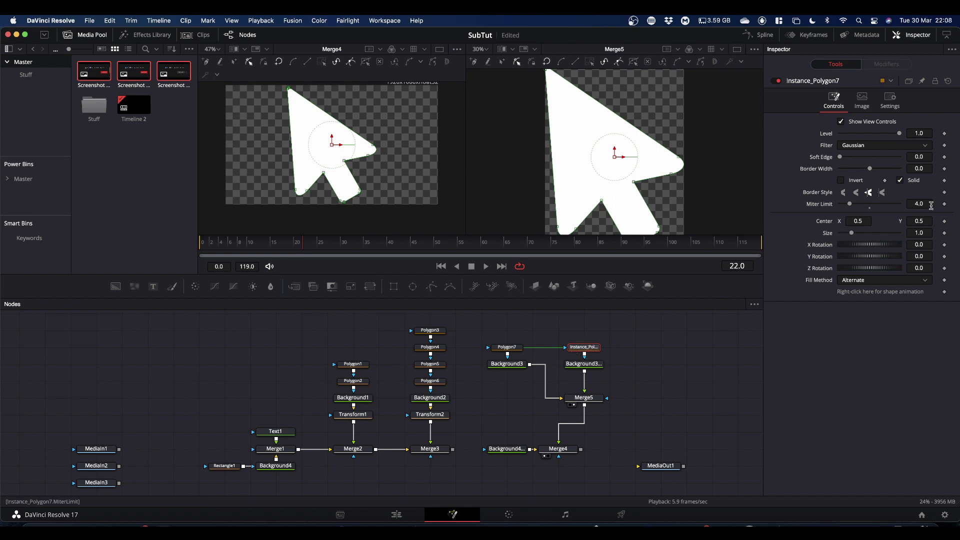
right_click(915, 184)
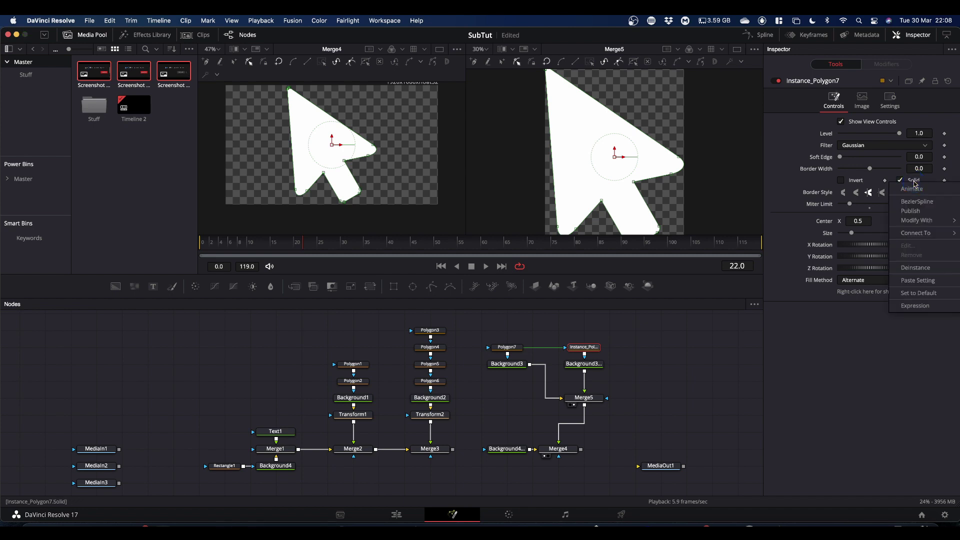
click(923, 268)
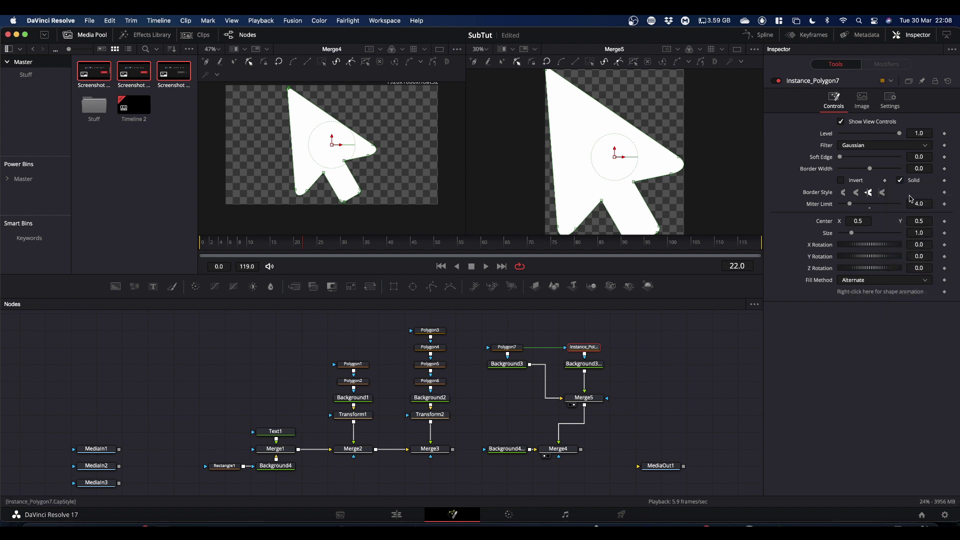
click(901, 181)
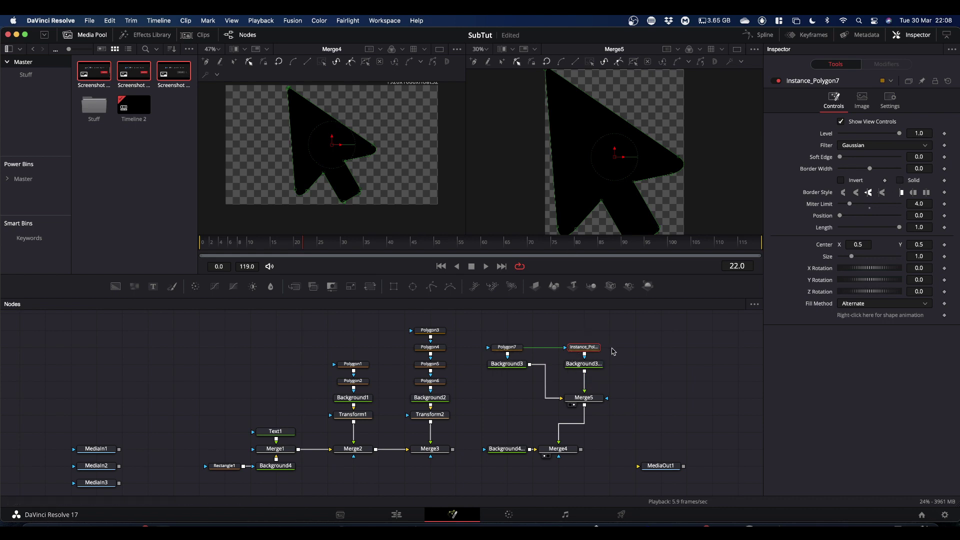
Save the project, then deinstance the instanced polygon's Border Width and set it to 0.044 for a white cursor outline
key(super+s)
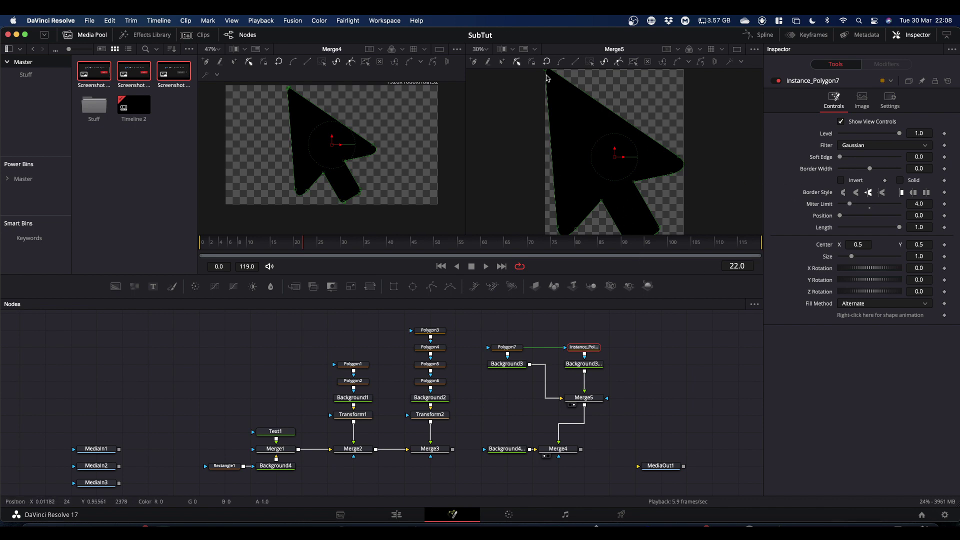
right_click(814, 171)
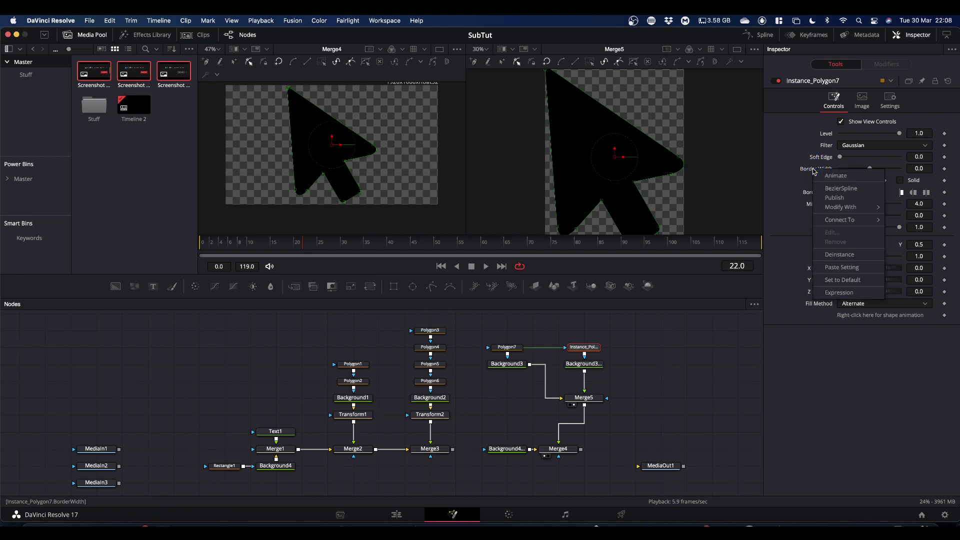
click(843, 255)
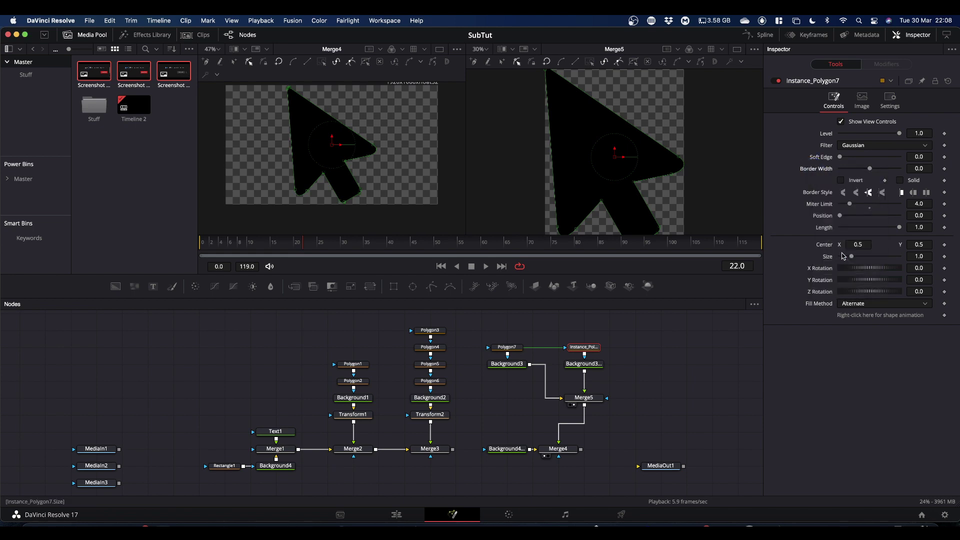
drag(871, 170, 876, 170)
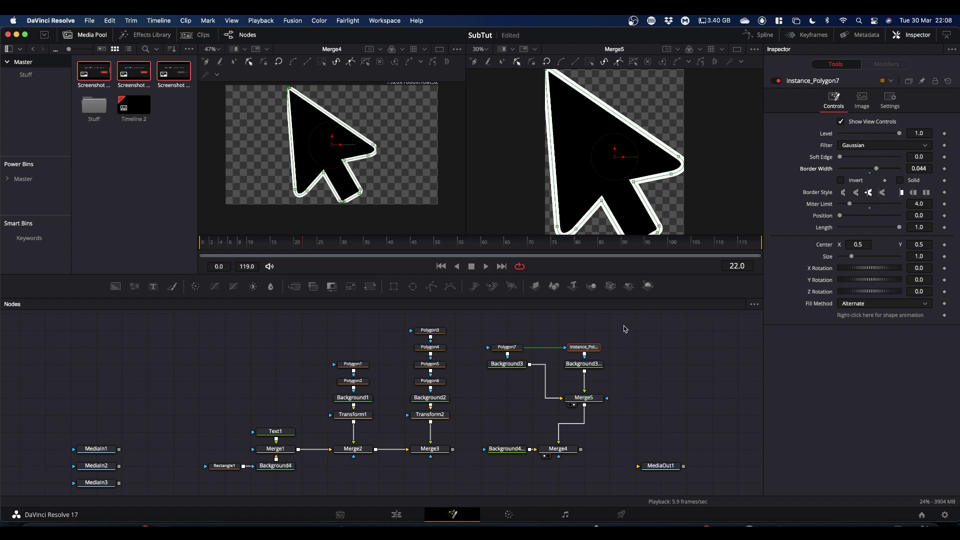
Arrange the cursor nodes compactly, with Background3 level with Merge5 and the outline nodes stacked above that merge
drag(590, 398, 583, 381)
drag(518, 363, 519, 379)
drag(475, 318, 535, 384)
drag(513, 323, 573, 382)
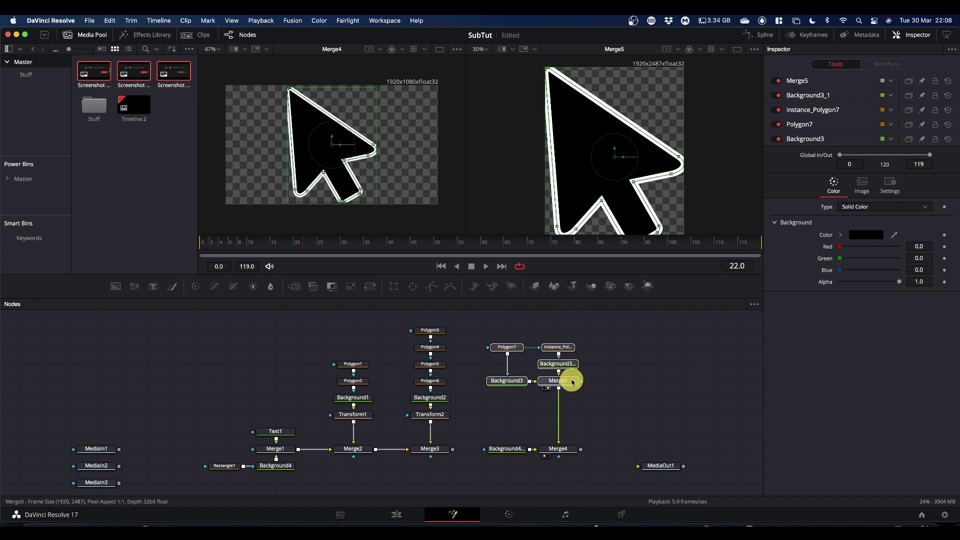
click(573, 382)
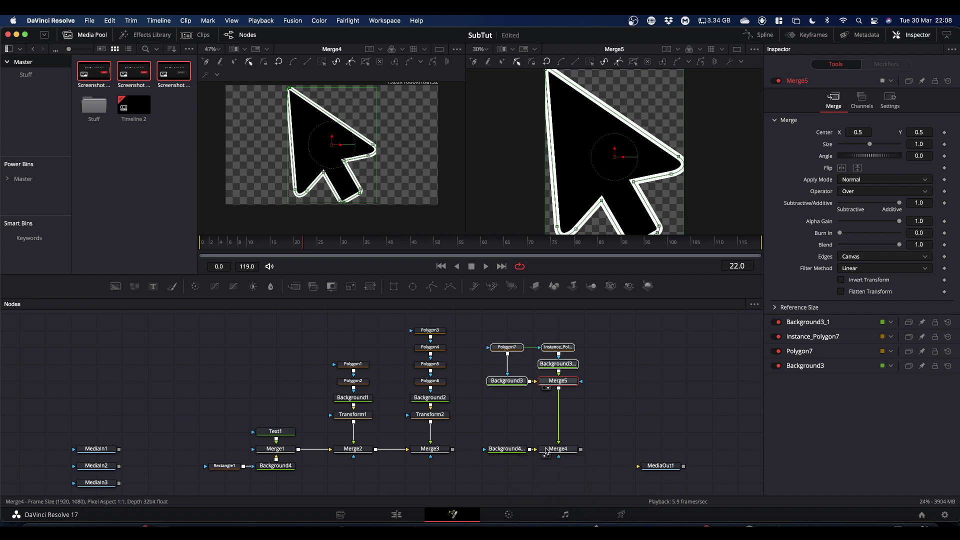
Merge the Merge4 cursor group over Merge3's output and display the combined result at Fit in the second viewer
drag(503, 439, 566, 454)
drag(561, 450, 614, 208)
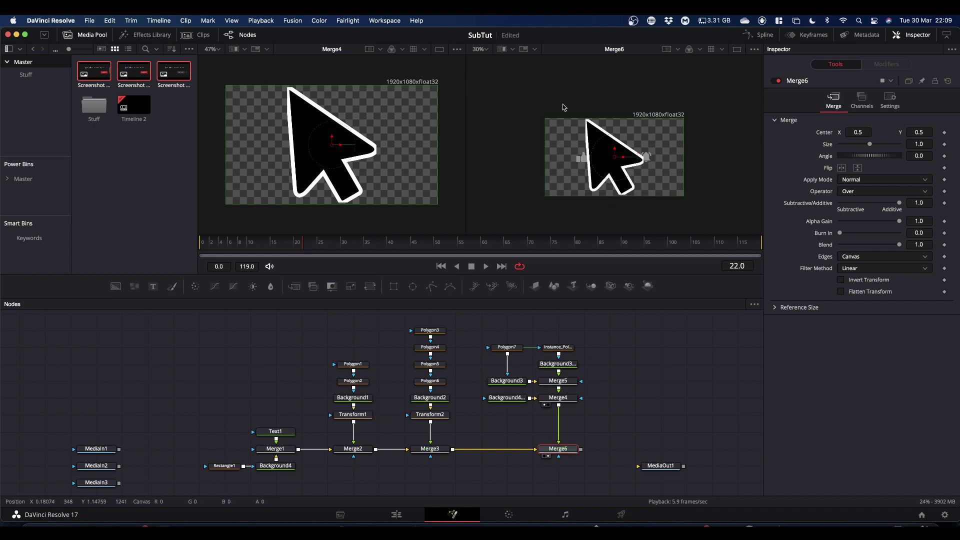
click(484, 49)
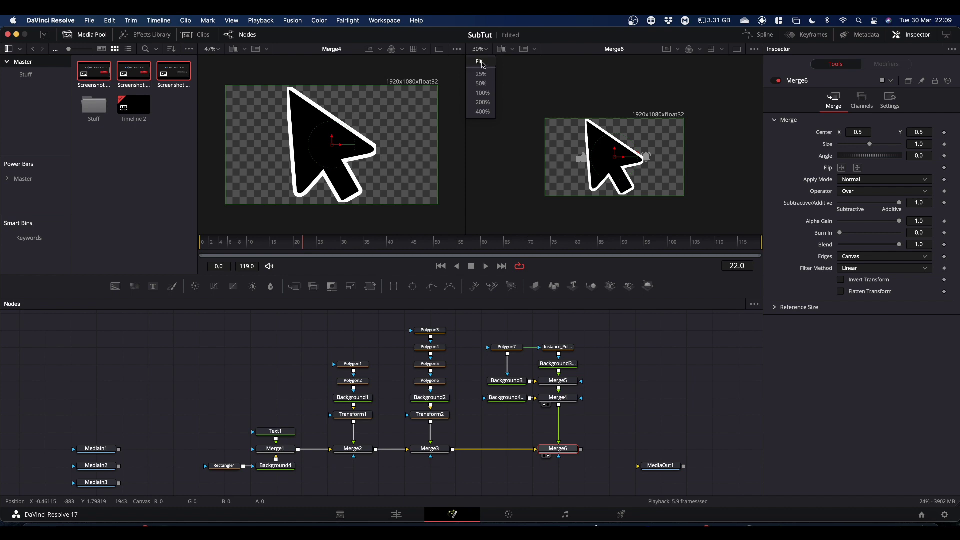
click(479, 61)
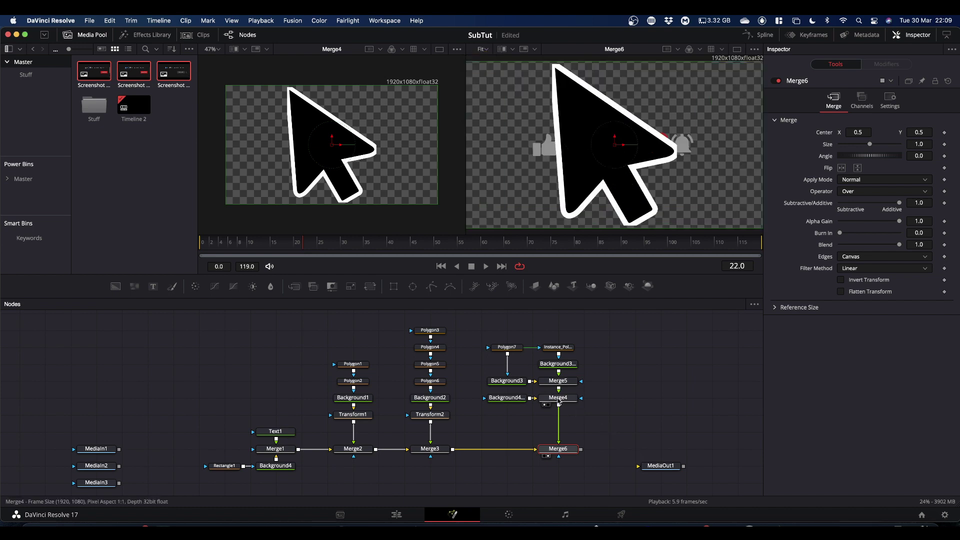
Add a Transform node after Merge4 for the cursor
click(558, 400)
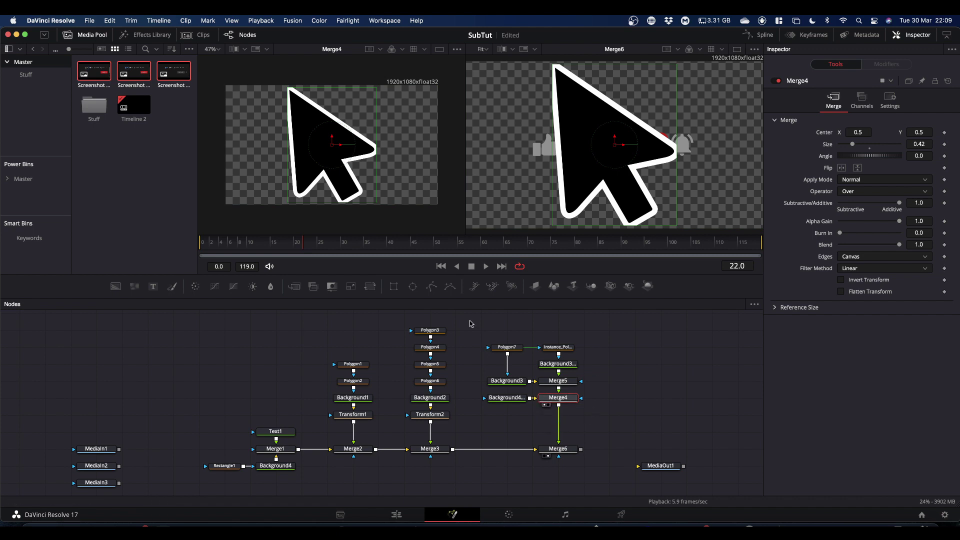
click(369, 286)
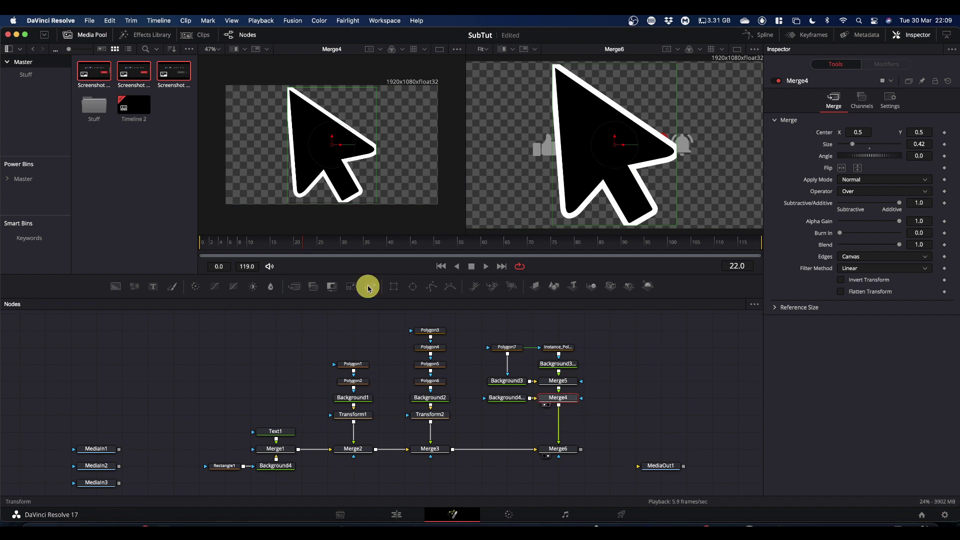